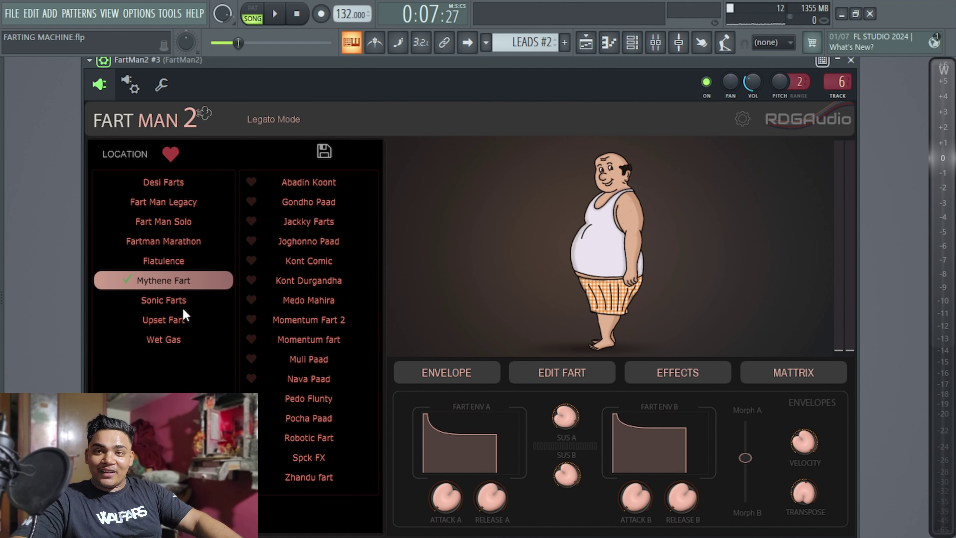
Browse the preset lists of the sound banks, from Upset Fart and Wet Gas back up through Desi Farts
left_click(182, 307)
left_click(173, 326)
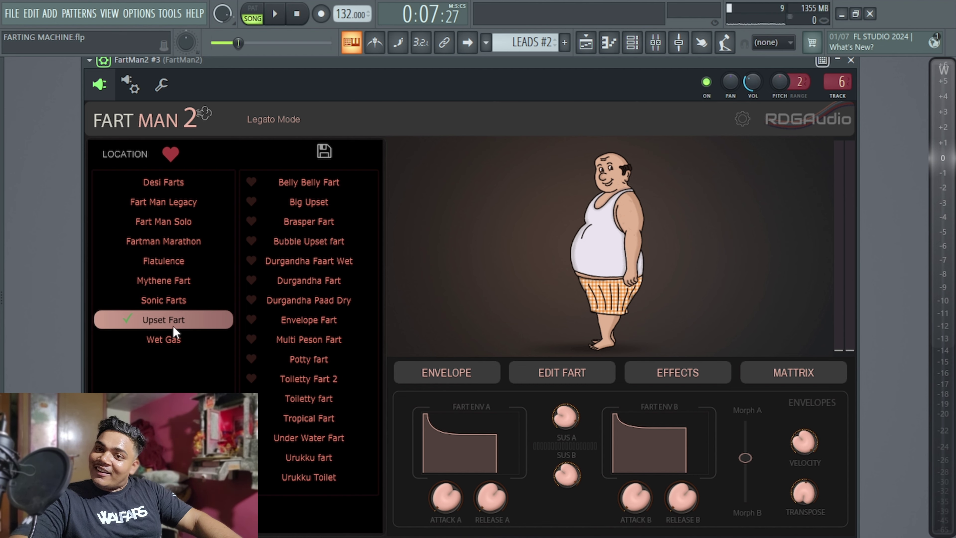
left_click(166, 339)
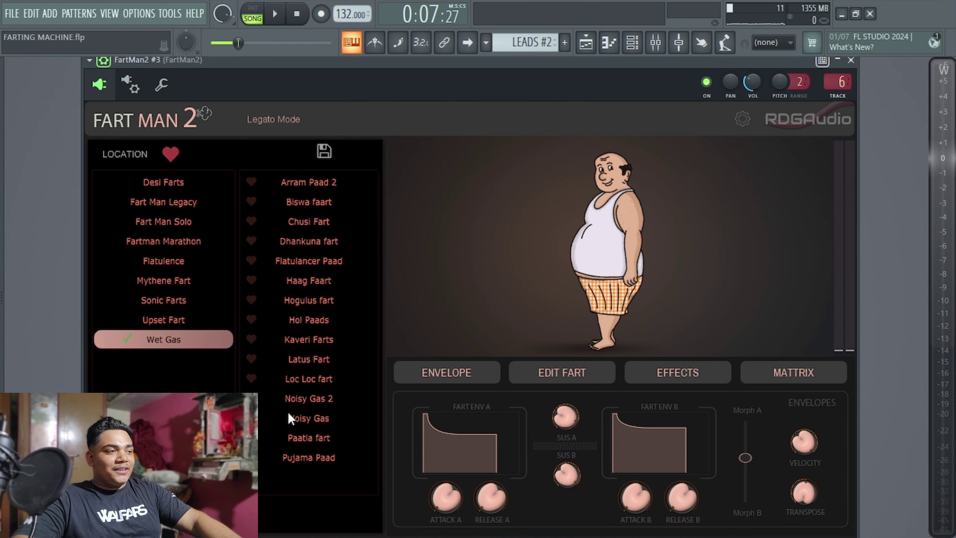
left_click(168, 320)
left_click(169, 300)
left_click(171, 281)
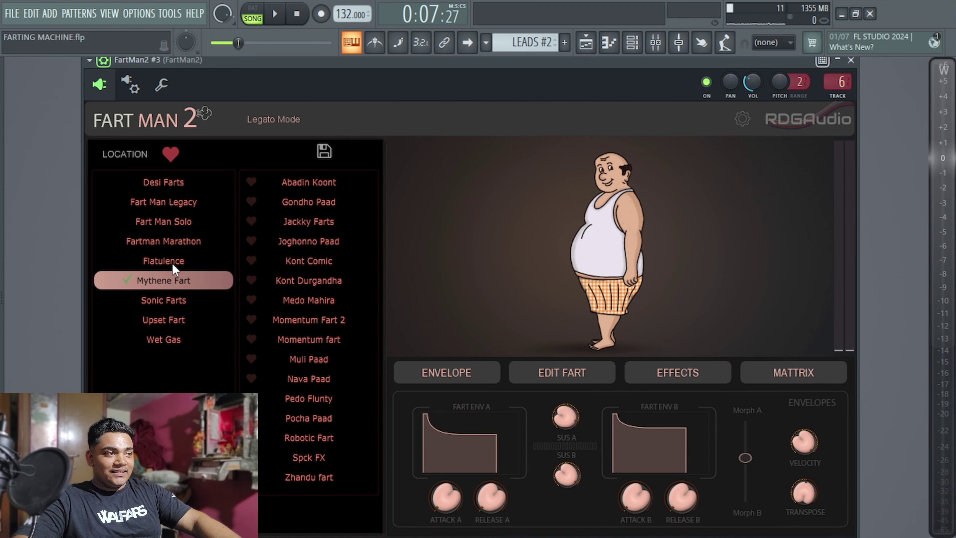
left_click(173, 260)
left_click(173, 241)
left_click(173, 221)
left_click(175, 201)
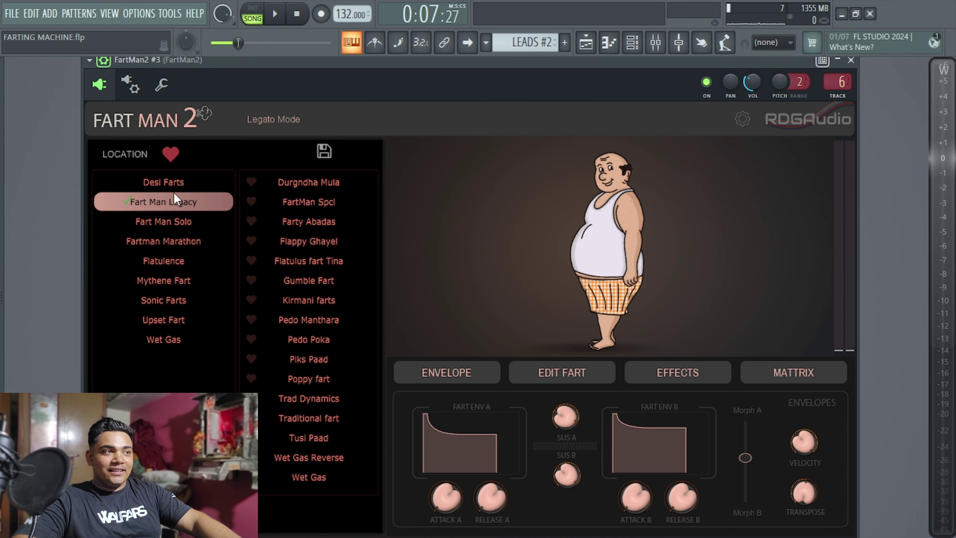
left_click(185, 184)
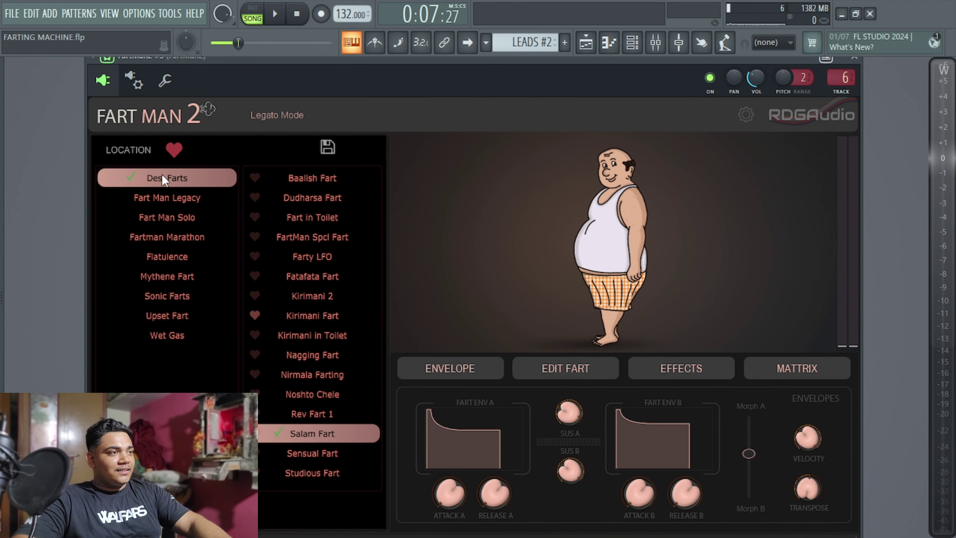
Load the Baalish Fart preset from the Desi Farts bank and audition it with notes D4, F4 and C4
left_click(319, 182)
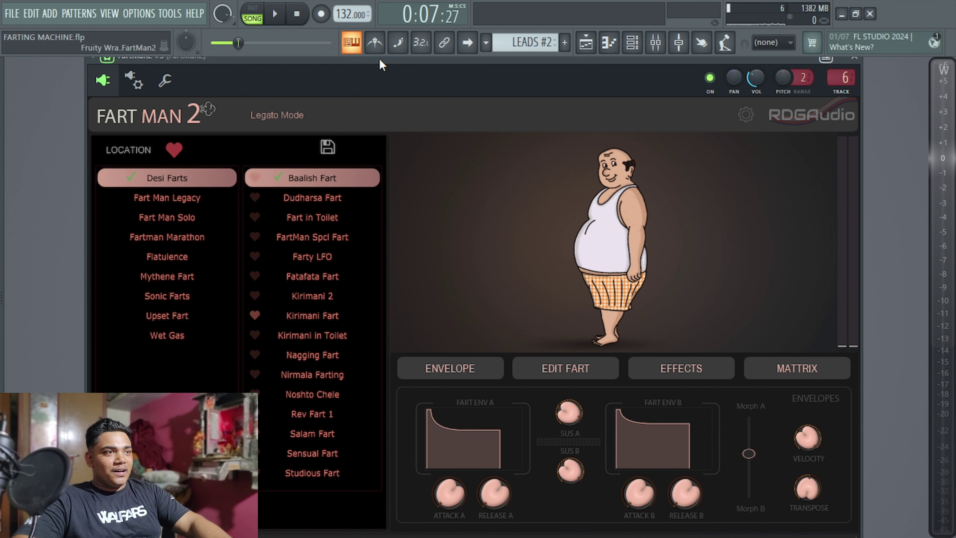
left_click_drag(380, 59, 388, 59)
key("x")
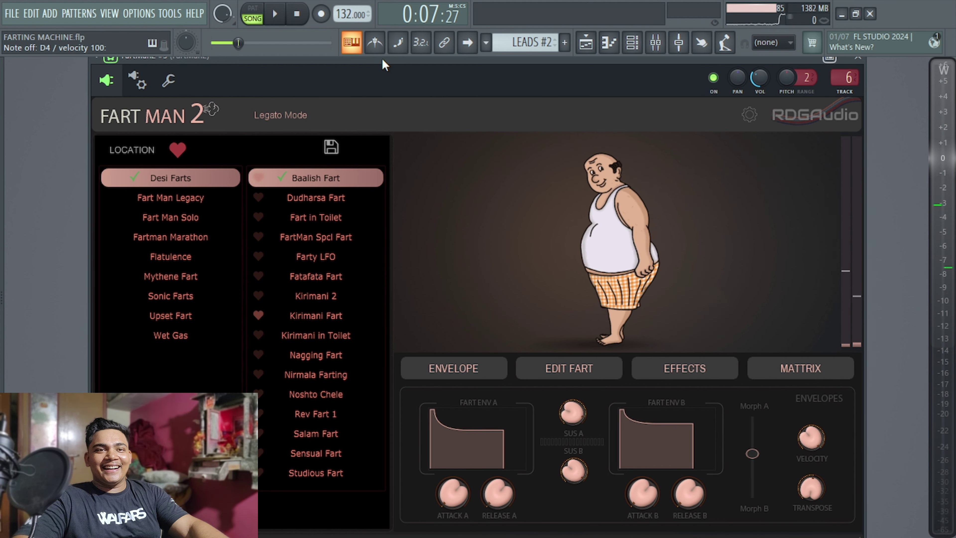
key("v")
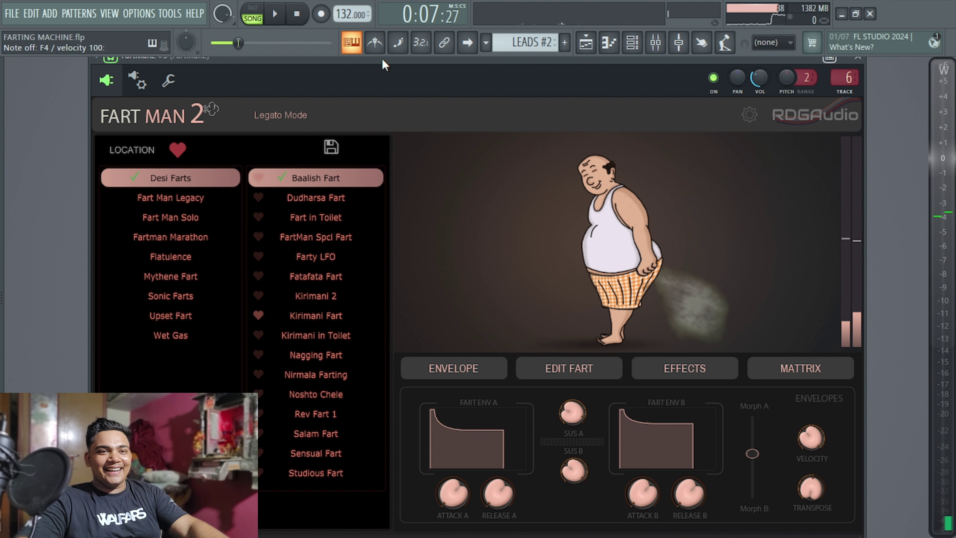
key("z")
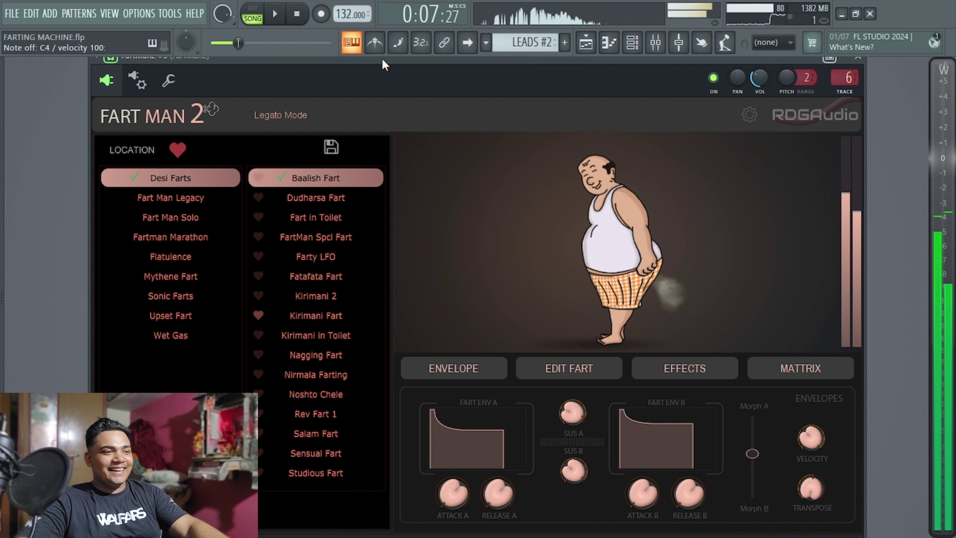
Load the Fatafata Fart preset and audition it with several notes, including D3 and D4
left_click(311, 275)
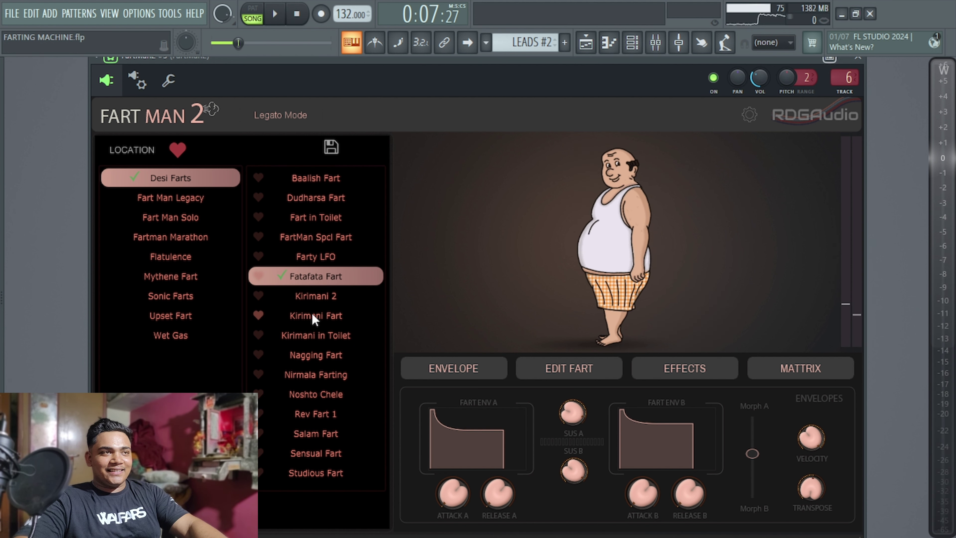
left_click_drag(373, 63, 363, 64)
key("x")
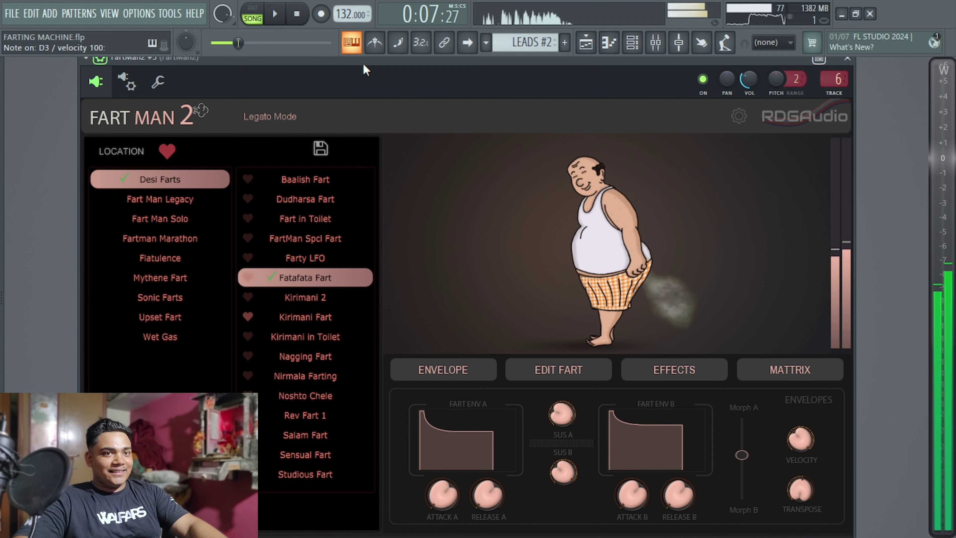
key("v")
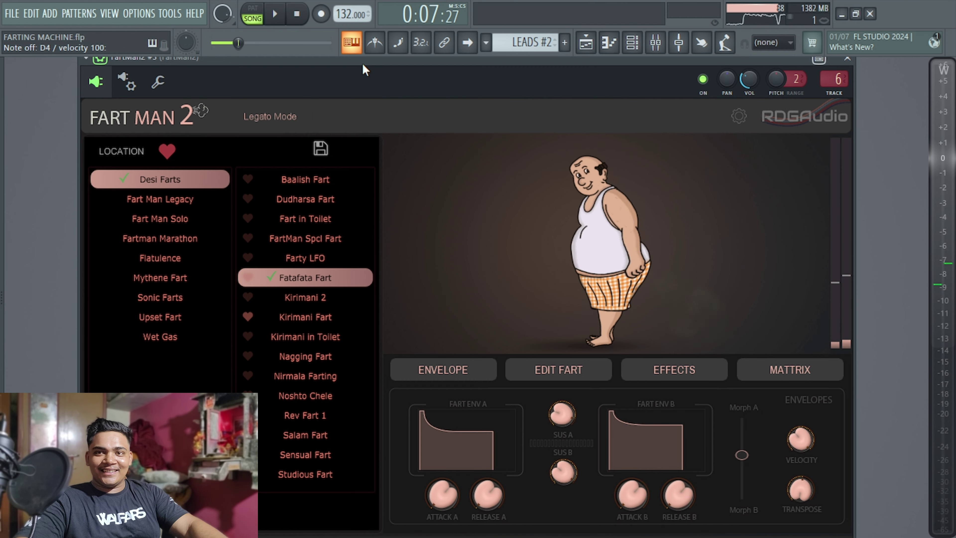
key("w")
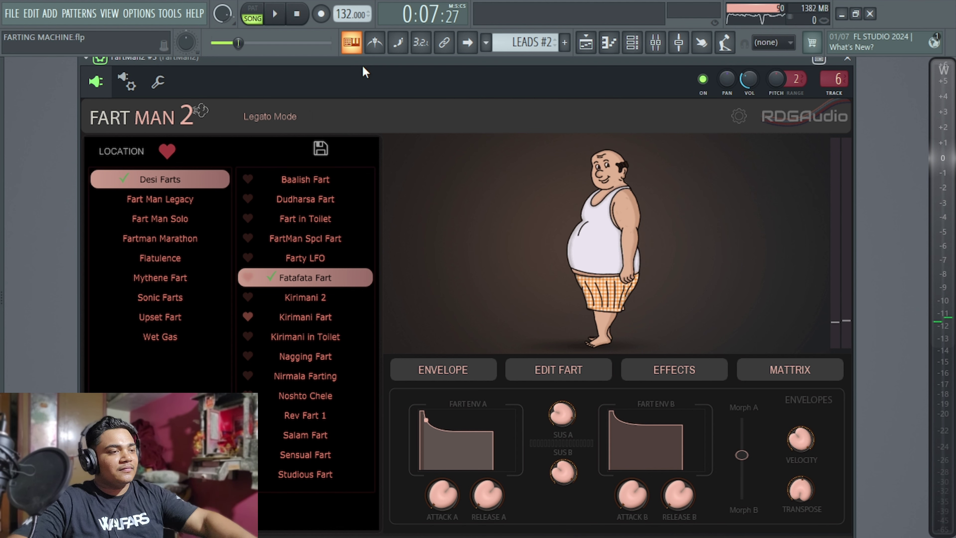
key("w")
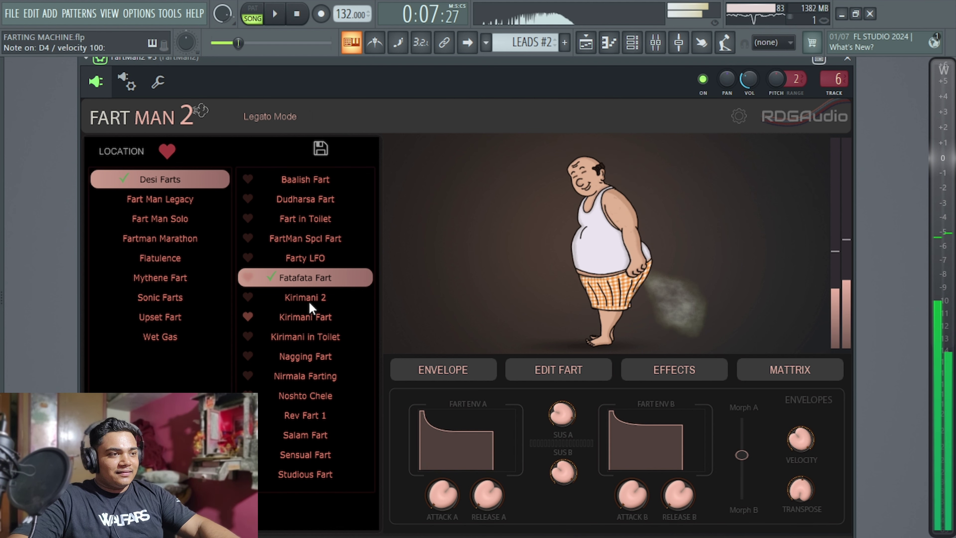
Audition the Kirimani 2 preset with note C4 and the Kirimani in Toilet preset with note D4
left_click(309, 298)
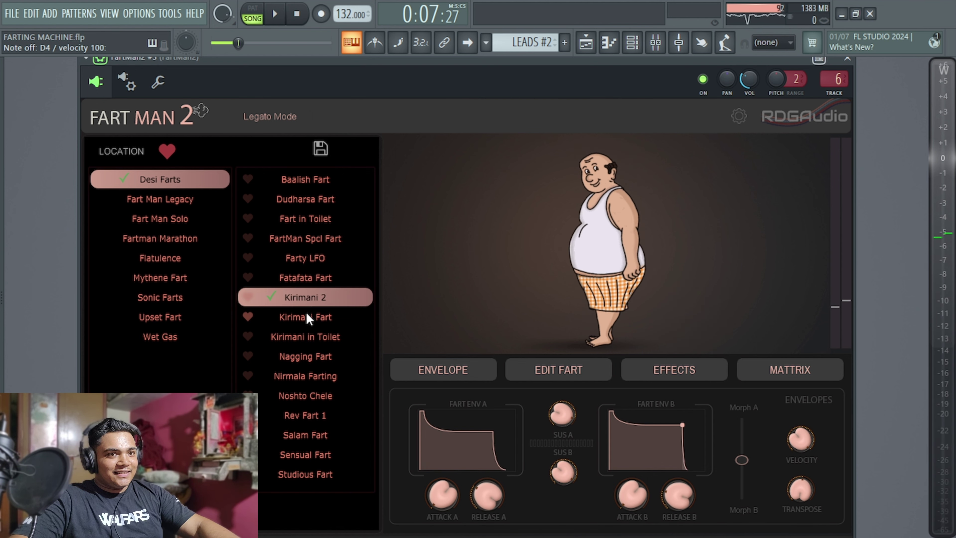
left_click_drag(449, 64, 445, 64)
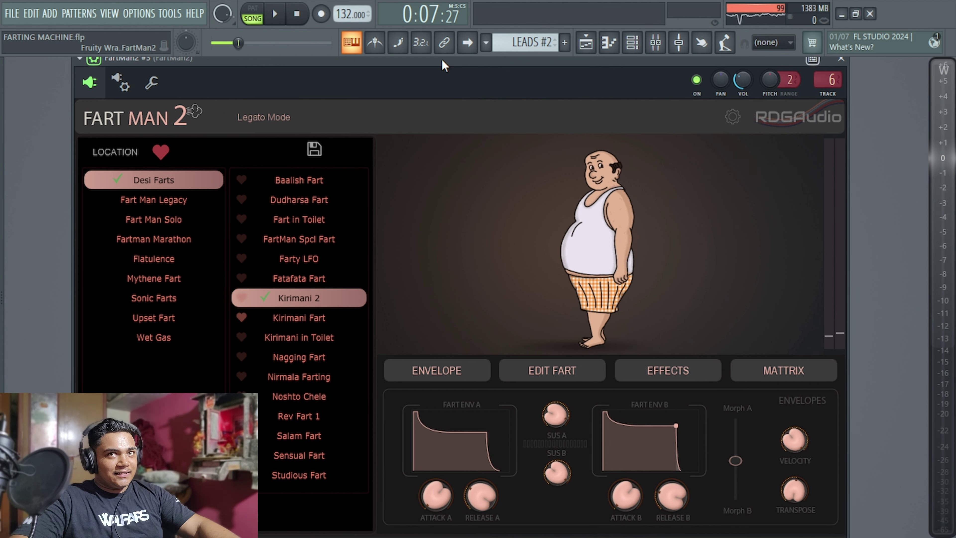
key("q")
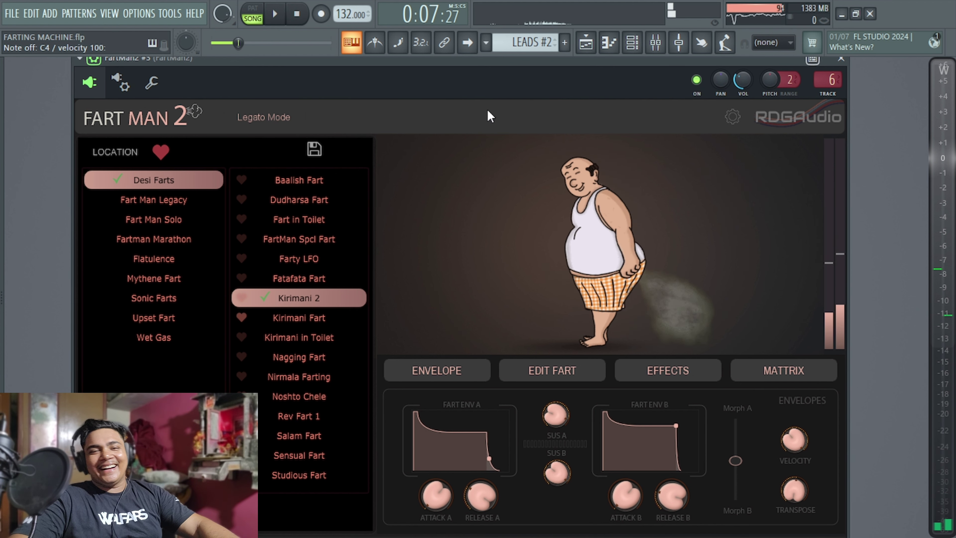
left_click(300, 339)
key("w")
left_click_drag(451, 68, 465, 64)
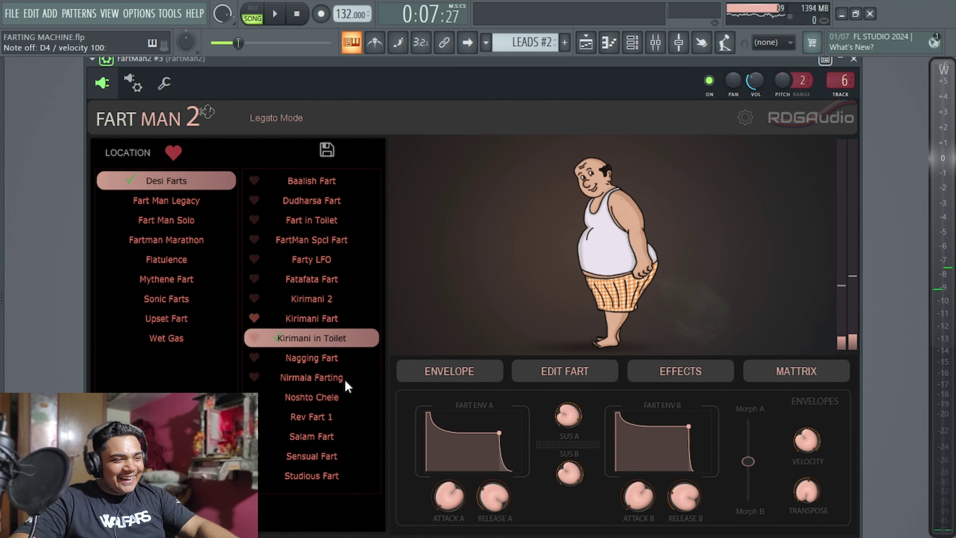
Switch to the Fart Man Legacy bank and audition its Durgndha Mula preset
left_click(183, 221)
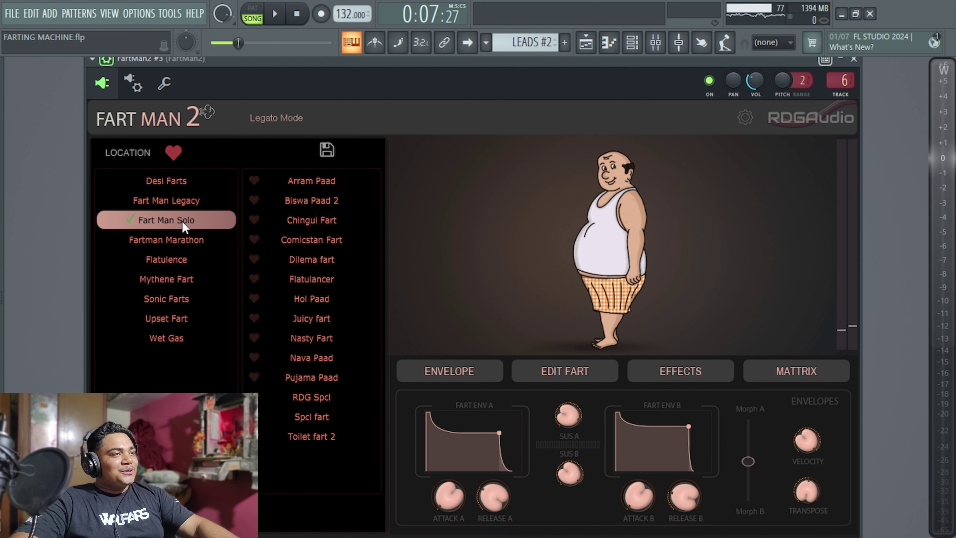
left_click(182, 202)
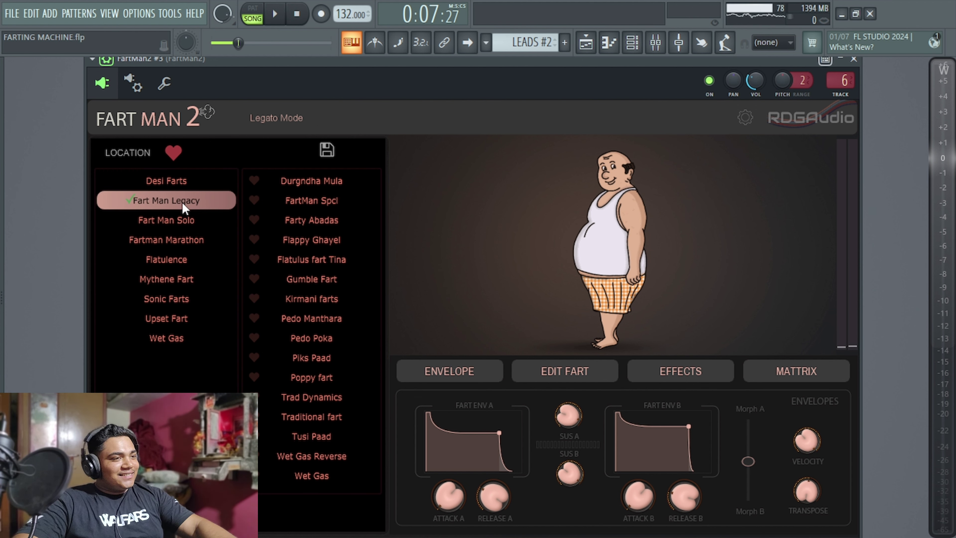
left_click(254, 278)
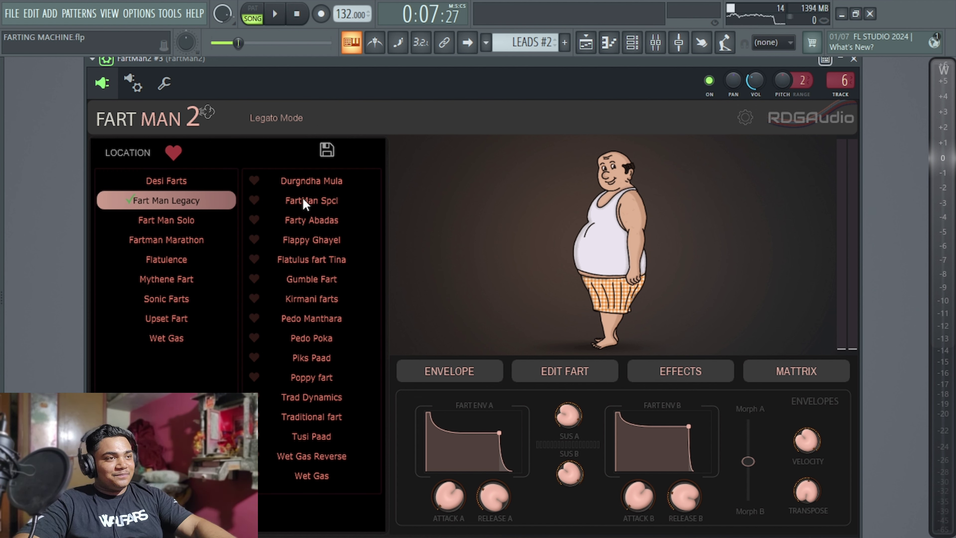
left_click(304, 182)
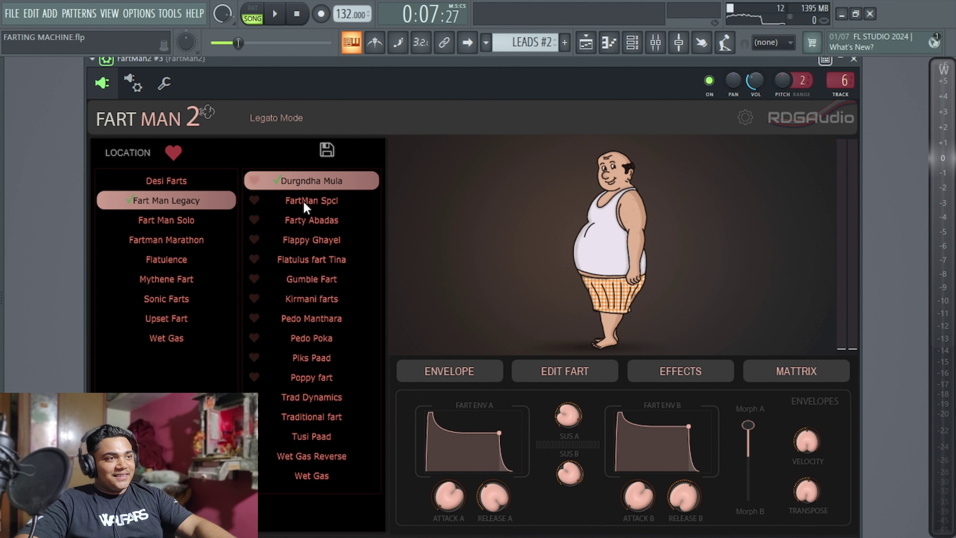
left_click_drag(383, 65, 379, 65)
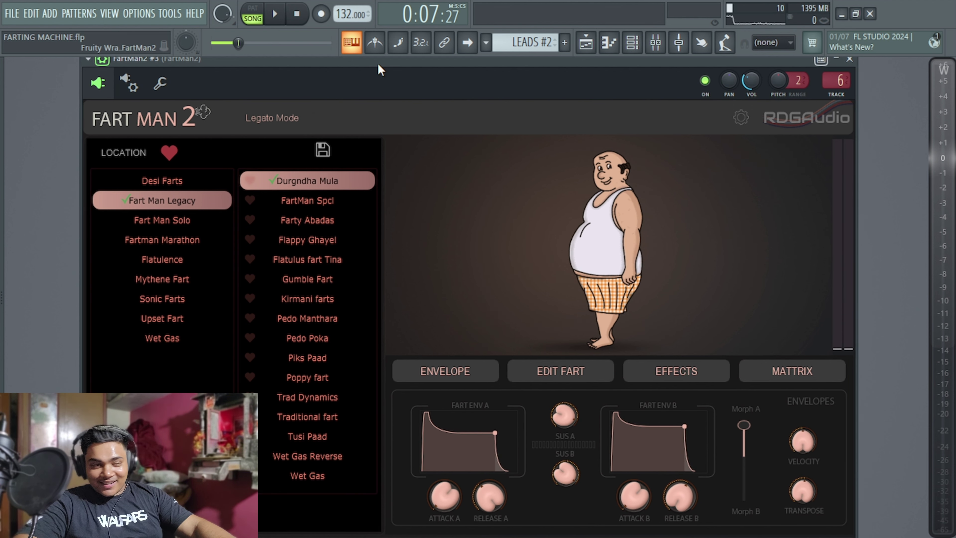
key("z")
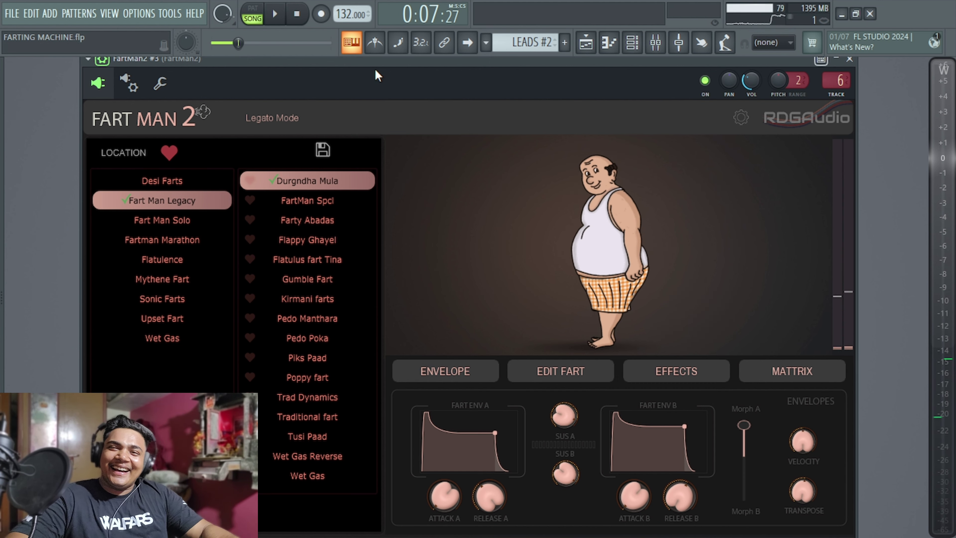
Audition the Gumble Fart and Pedo Manthara presets of the Fart Man Legacy bank, playing D4 on each
left_click(305, 286)
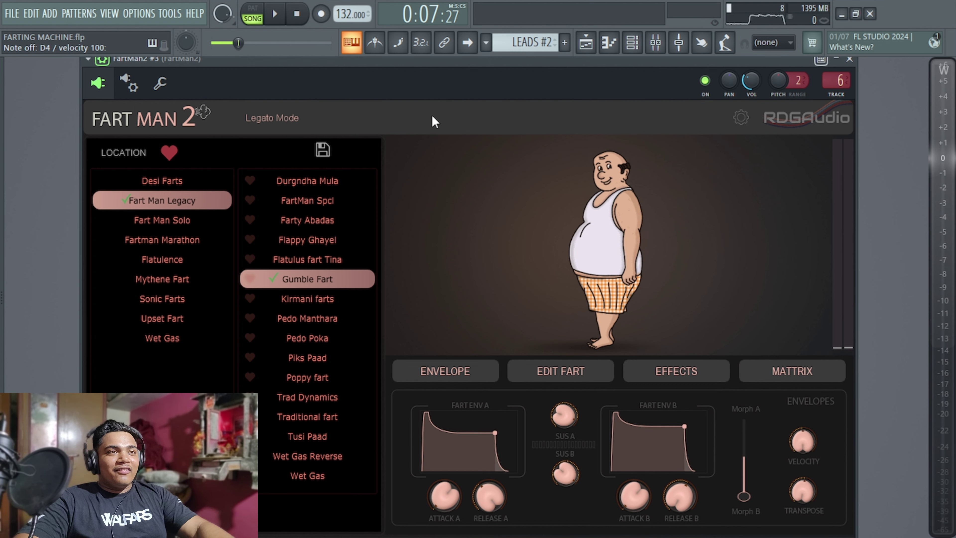
key("x")
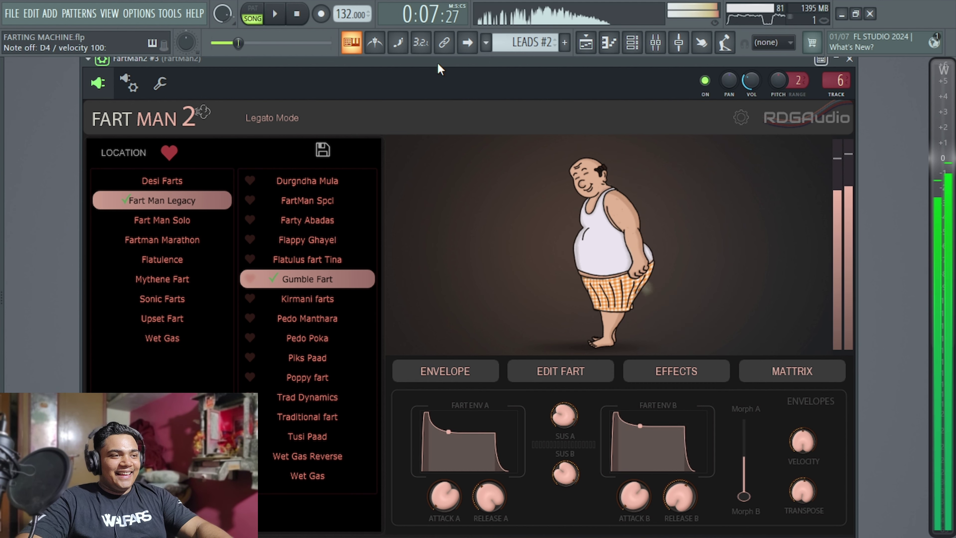
left_click(303, 322)
mouse_move(423, 70)
left_mouse_down()
mouse_move(412, 68)
mouse_move(435, 65)
left_mouse_up()
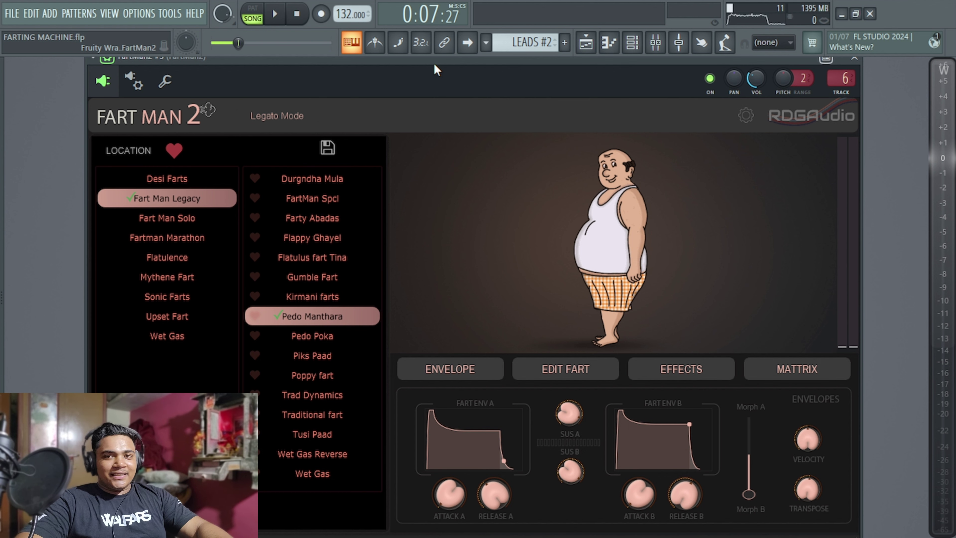
key("x")
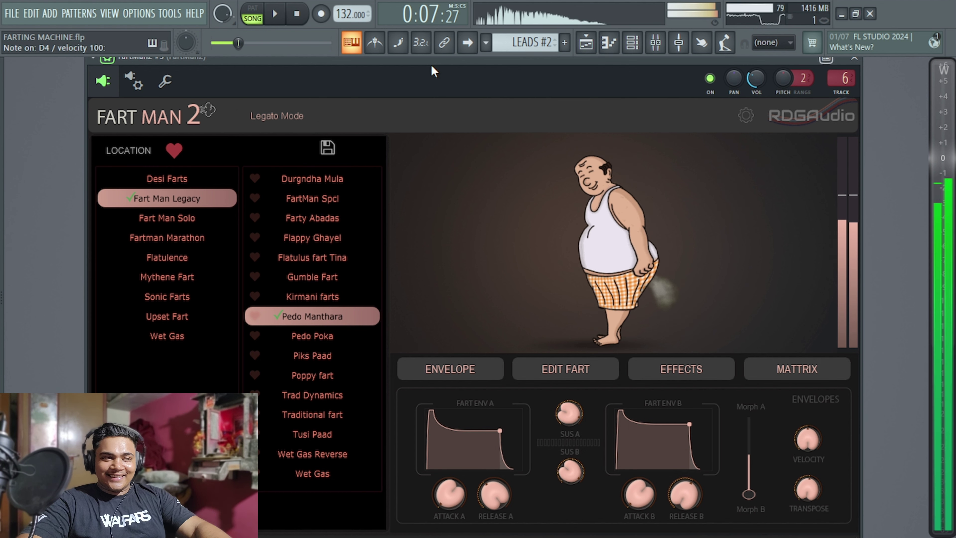
Load the Tusi Paad preset and audition it in two octaves with notes D#4 and D#3
left_click(302, 437)
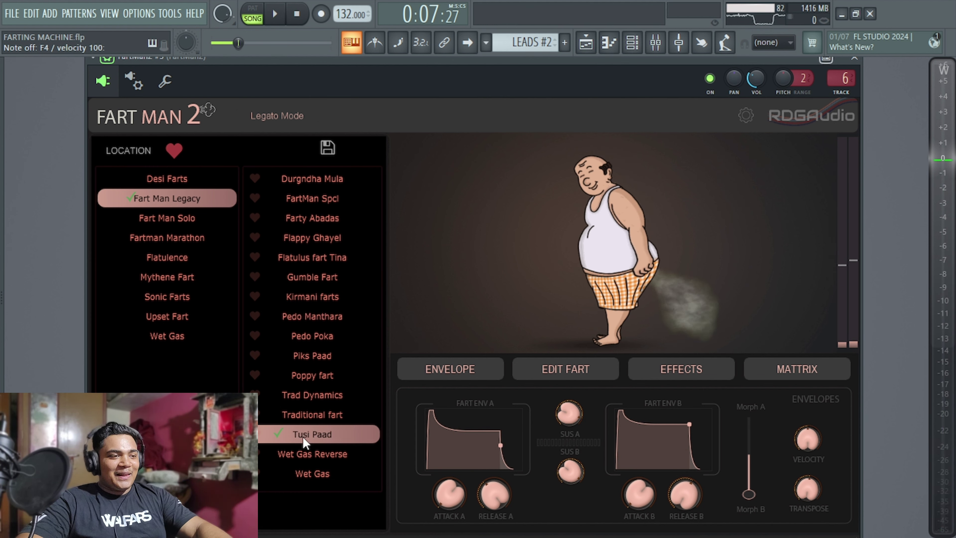
left_click_drag(424, 59, 411, 62)
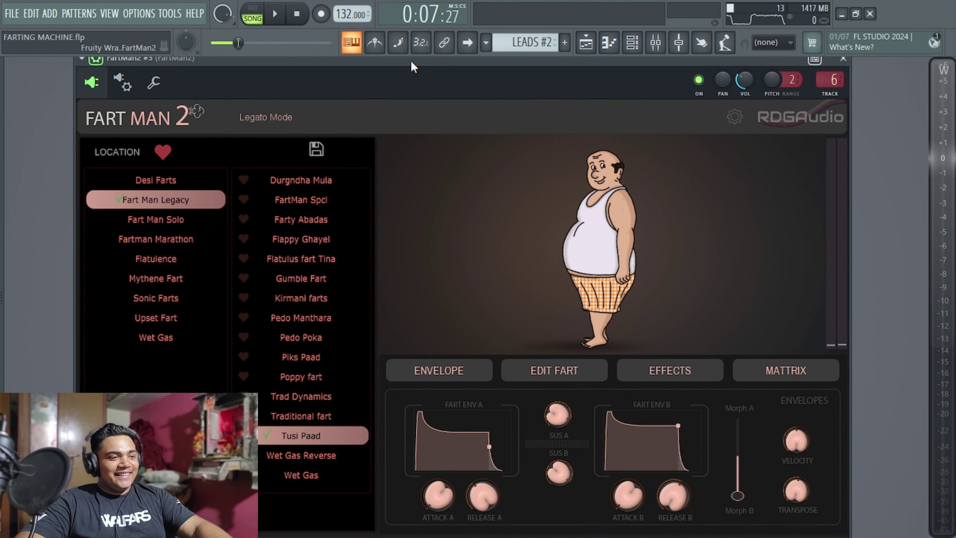
key("d")
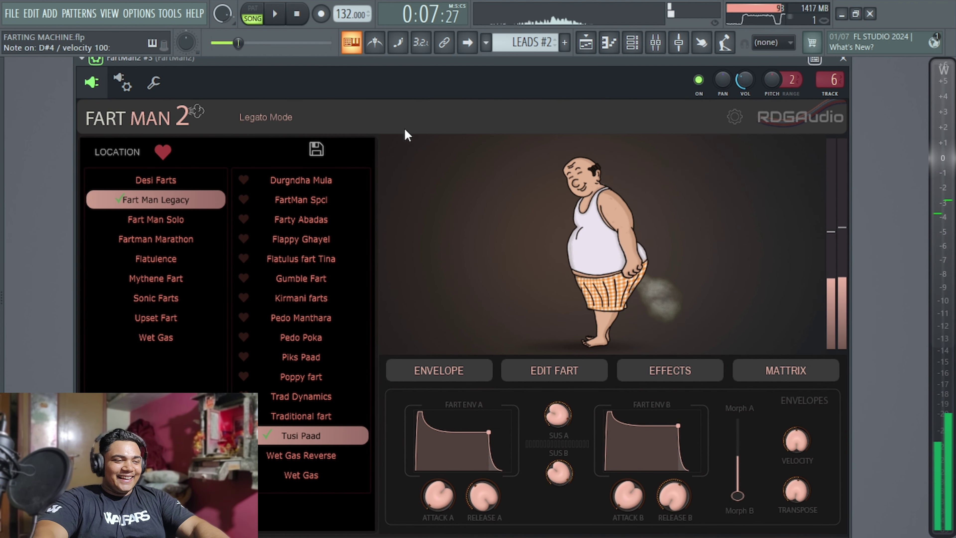
key("b")
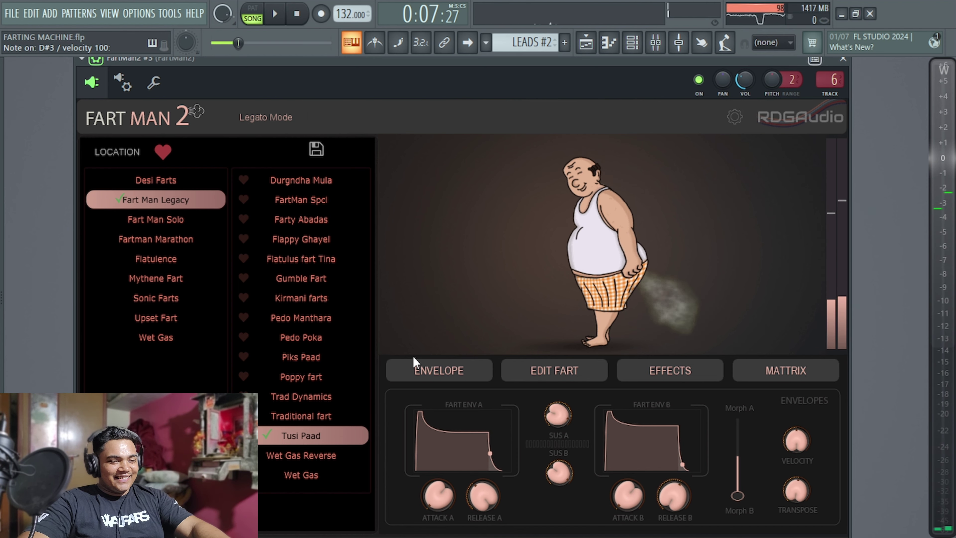
left_click(310, 434)
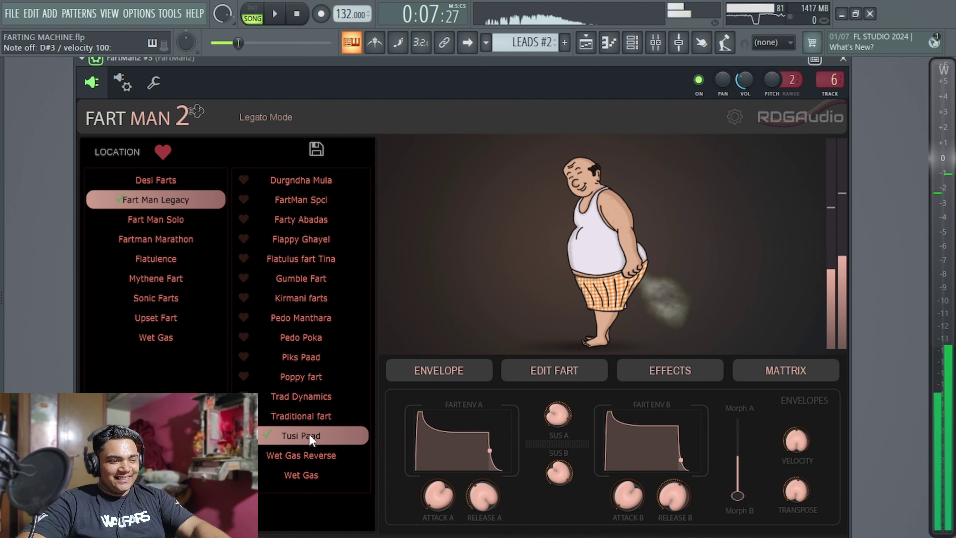
Load the Wet Gas preset from the Fart Man Legacy bank and audition its sound
left_click(298, 474)
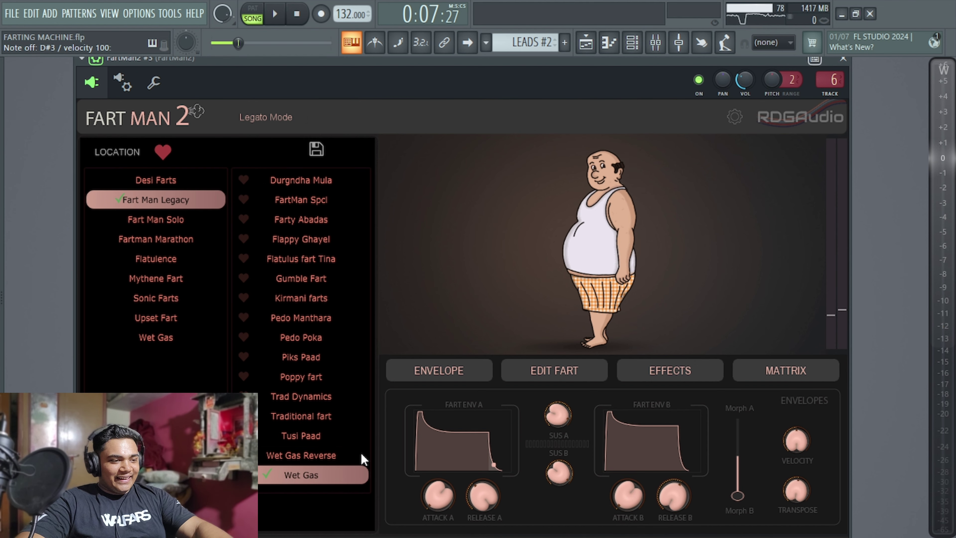
left_click_drag(435, 68, 428, 63)
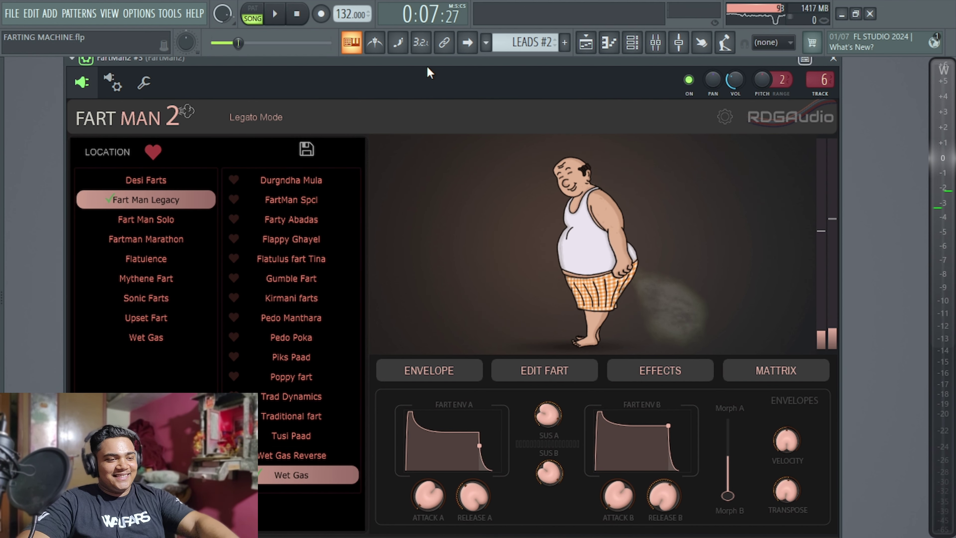
Play one more note on the Wet Gas preset and look over the track arrangement in the playlist
key("h")
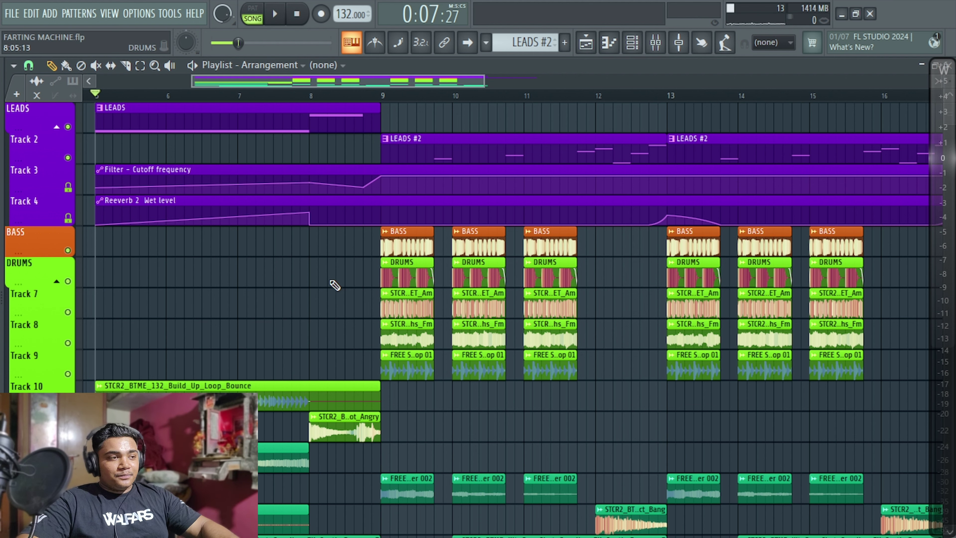
scroll(335, 285, "down", 4)
scroll(335, 285, "up", 2)
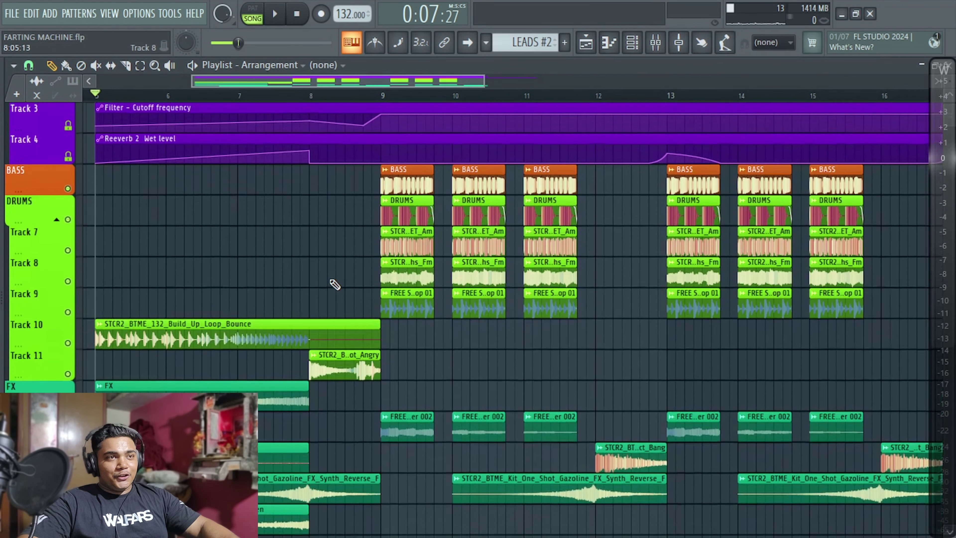
scroll(335, 285, "up", 2)
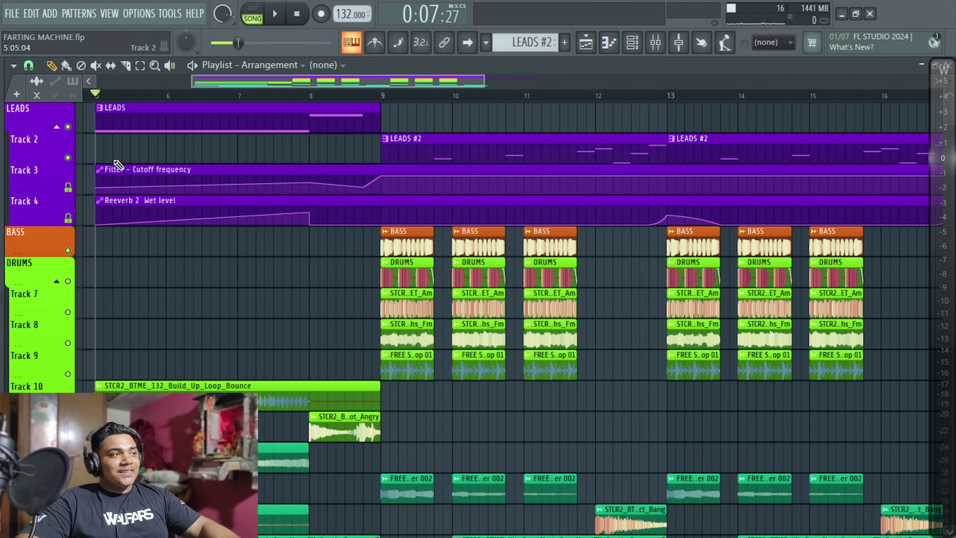
Mute the LEADS track group and play the arrangement from bar 5 to hear the bass, drums and FX alone
left_click(68, 127)
scroll(154, 249, "down", 3, "ctrl")
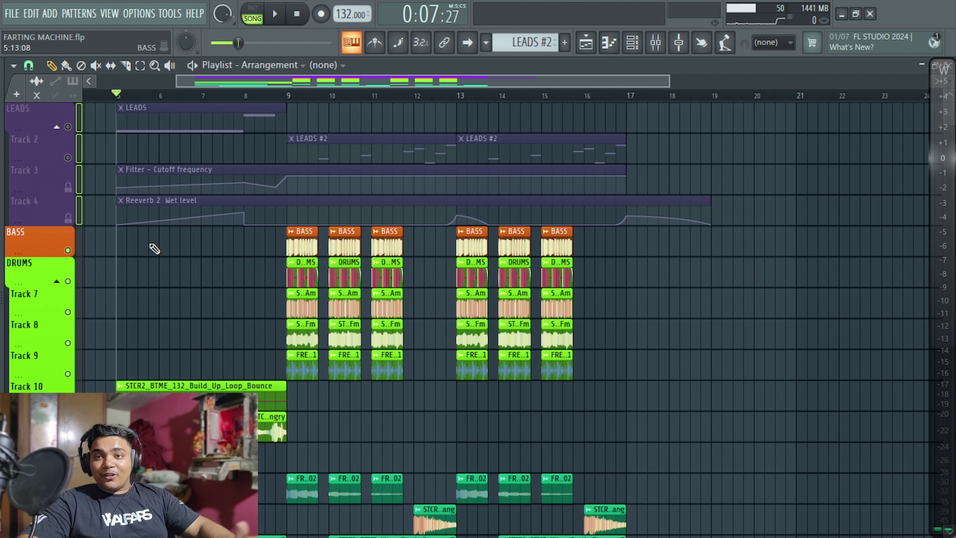
scroll(152, 247, "down", 5)
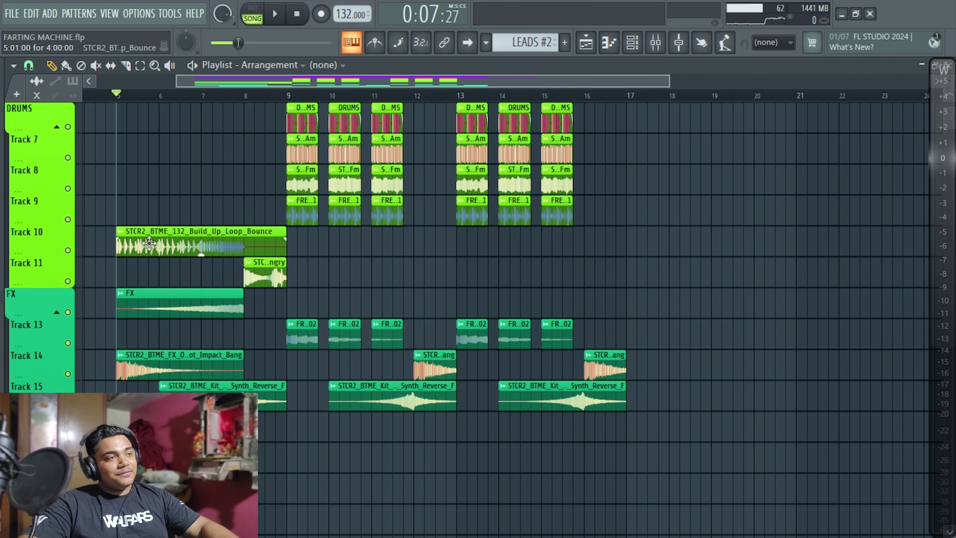
scroll(188, 264, "up", 3)
key("space")
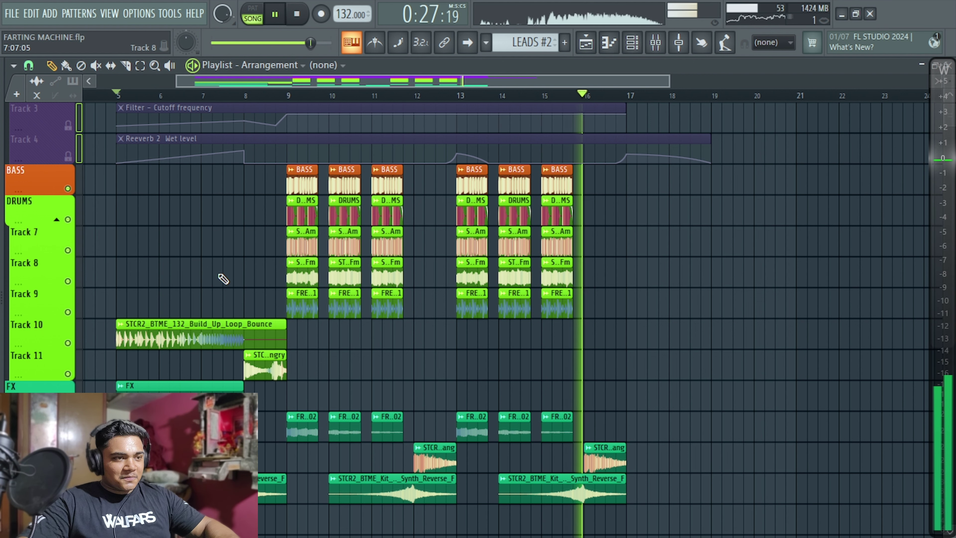
key("space")
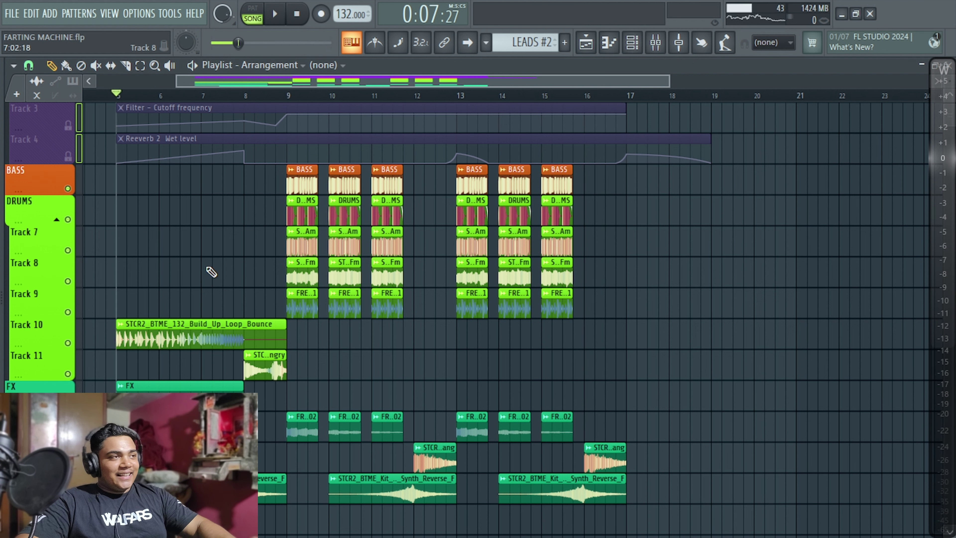
Unmute the LEADS track group and play the full arrangement from bar 5 through the second LEADS #2 section
scroll(212, 279, "up", 2)
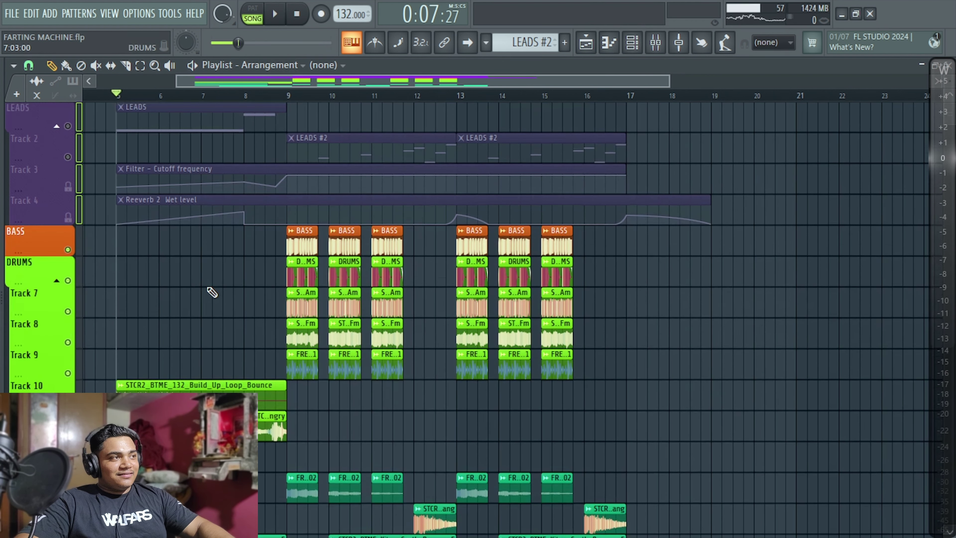
left_click(68, 127)
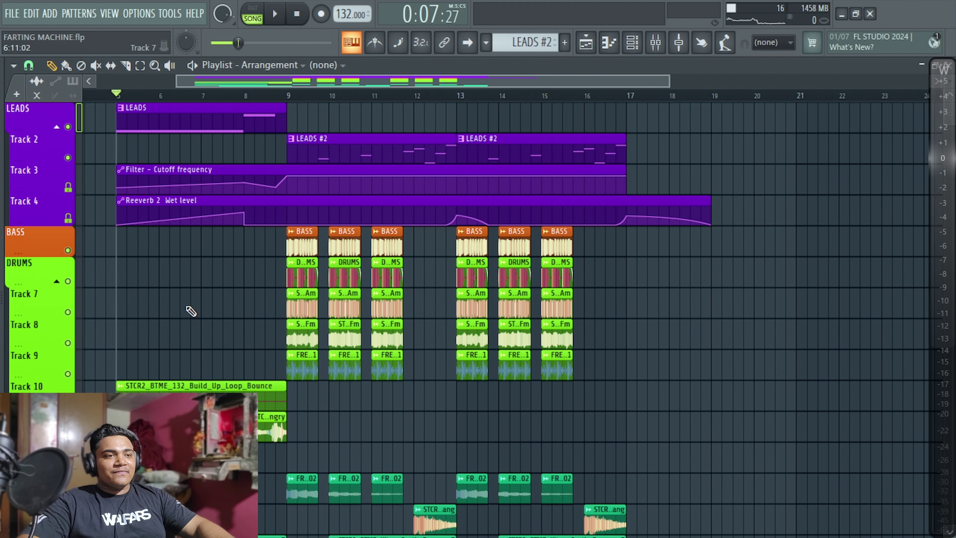
scroll(233, 324, "down", 4)
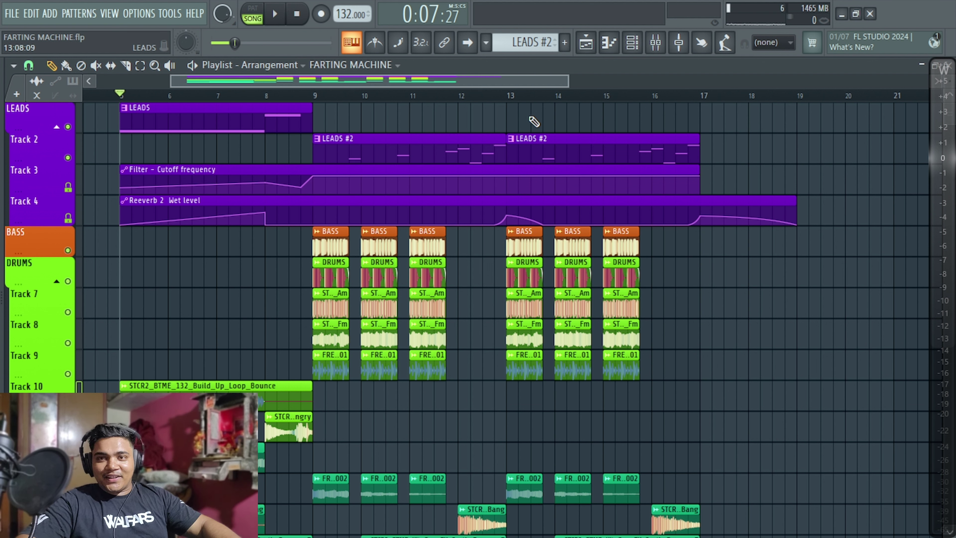
key("space")
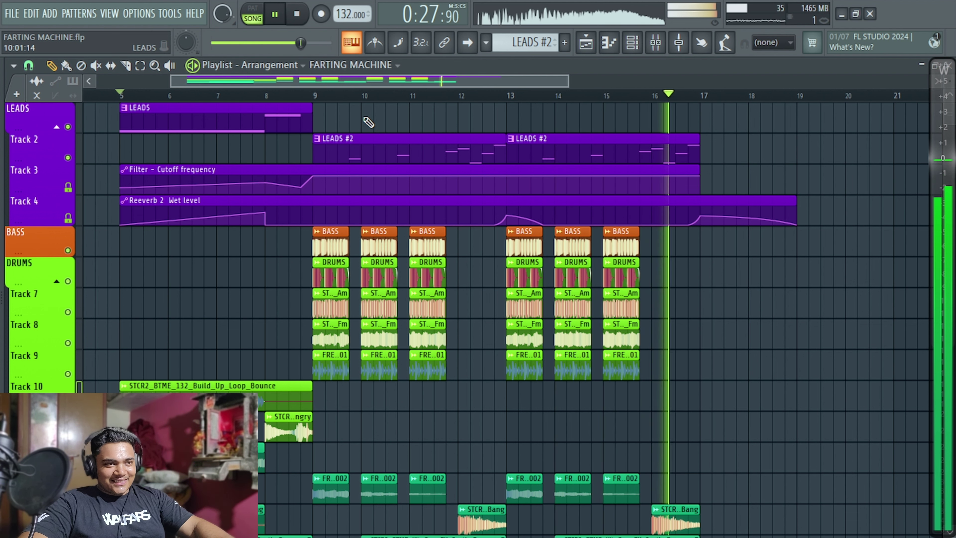
key("space")
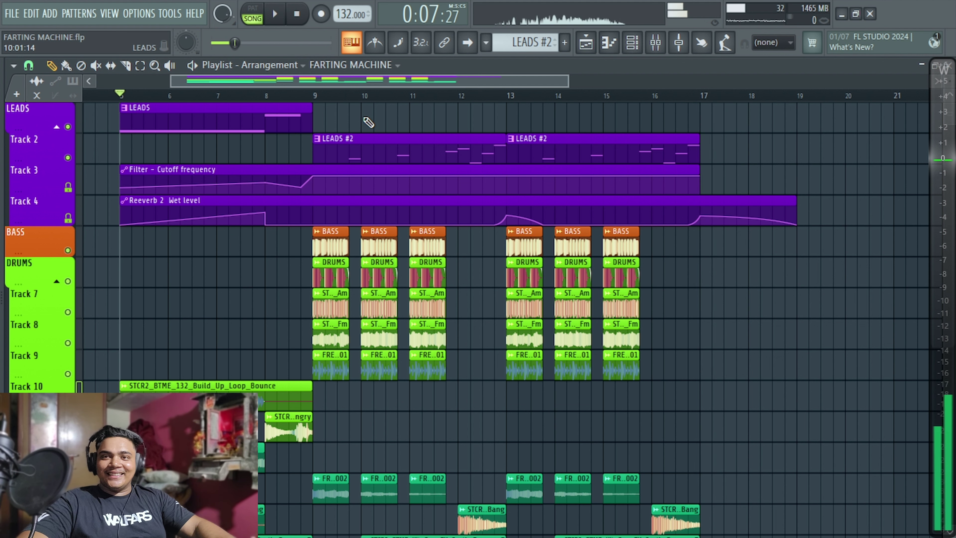